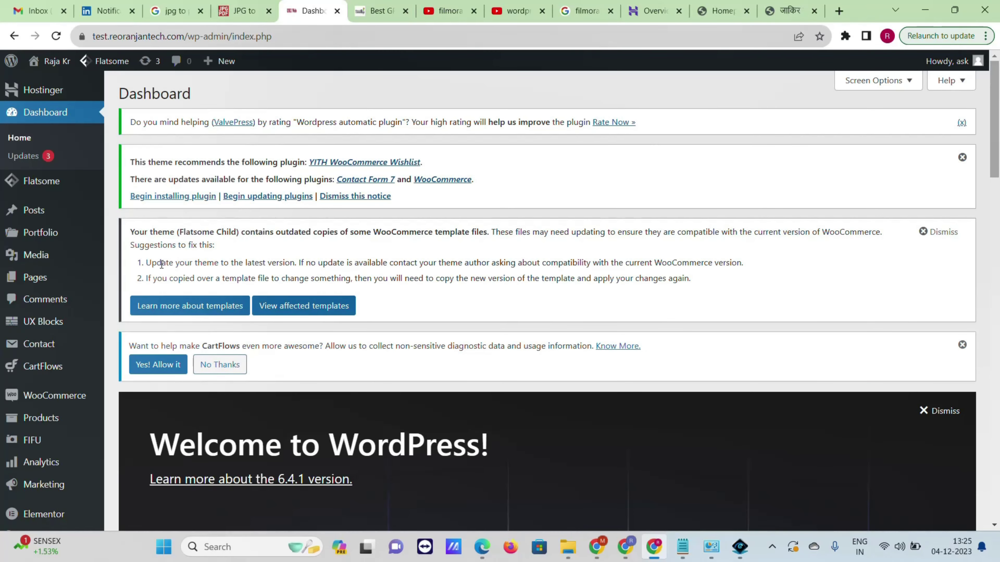
Go to the page for adding new plugins and search for "file manager"
scroll(137, 266, down, 2)
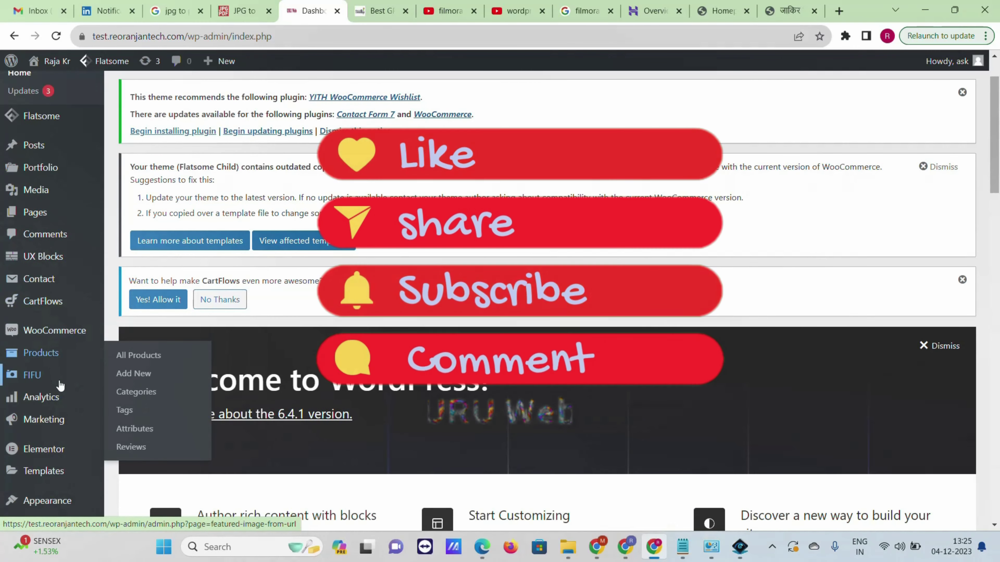
scroll(54, 432, down, 4)
mouse_move(39, 394)
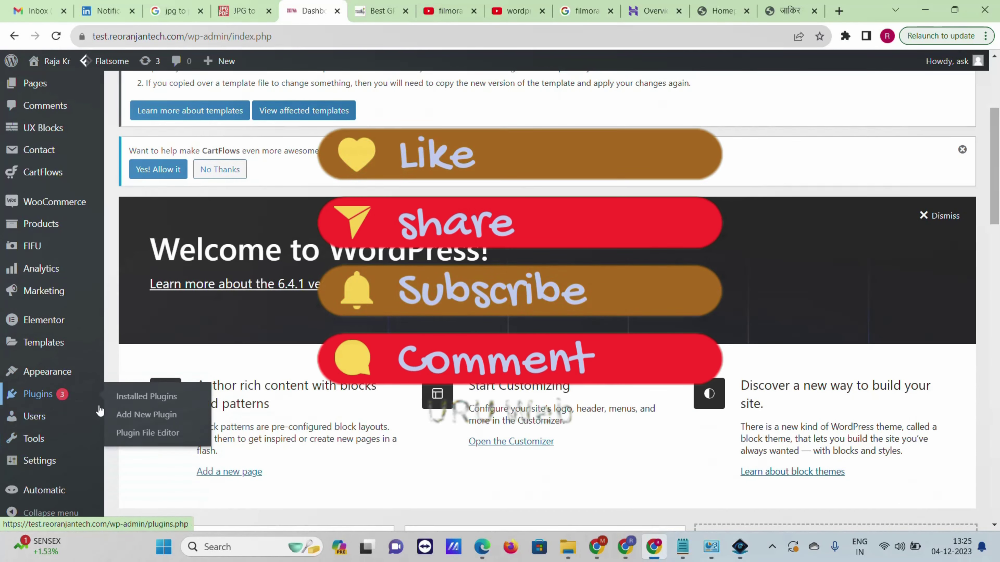
click(138, 420)
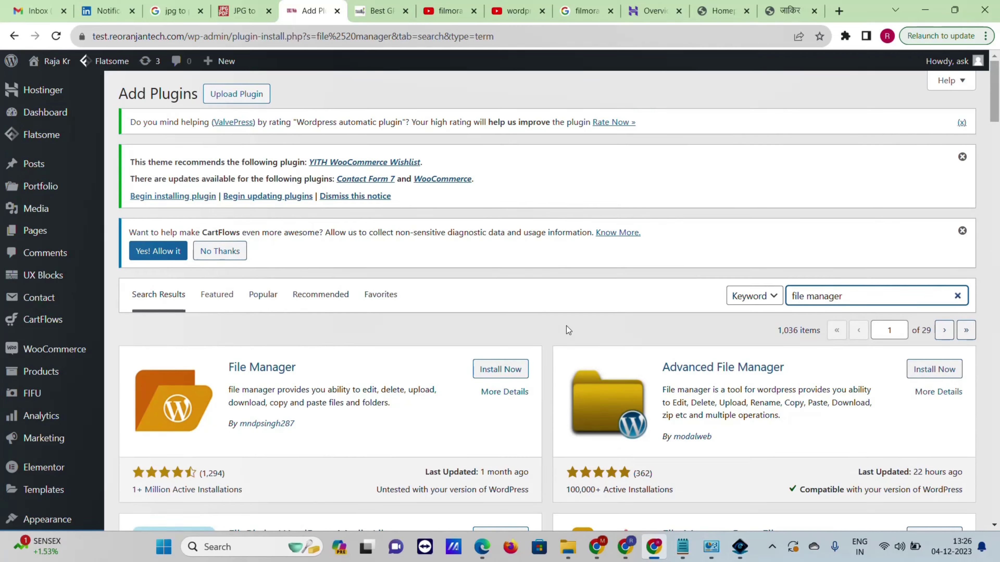
Install and activate the plugin named File Manager from the search results
scroll(569, 330, down, 3)
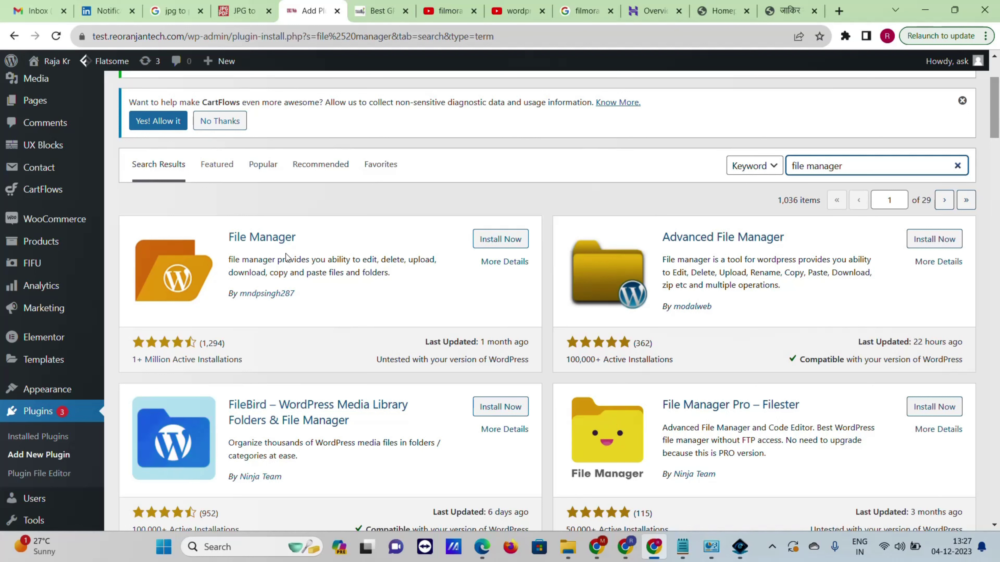
click(503, 246)
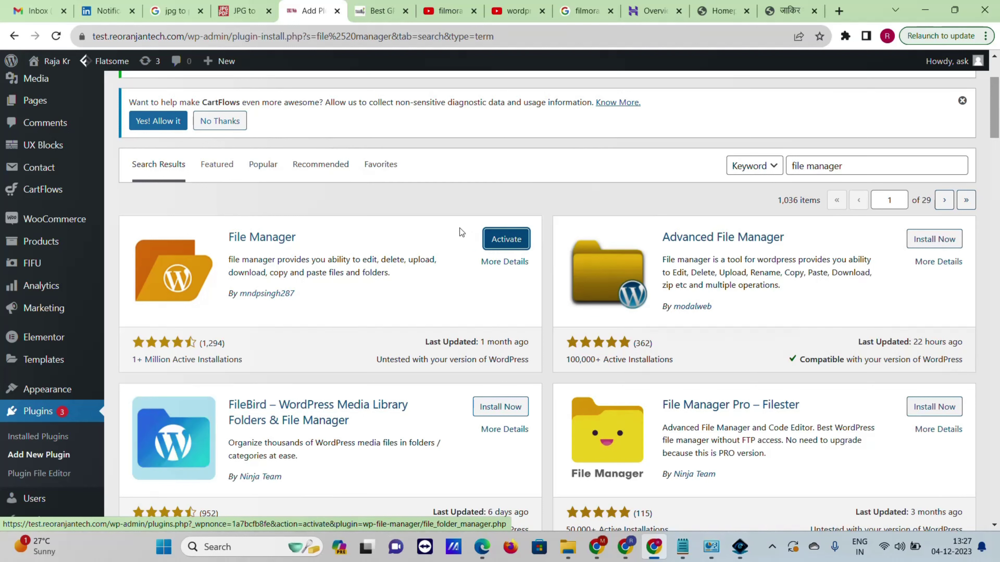
click(503, 239)
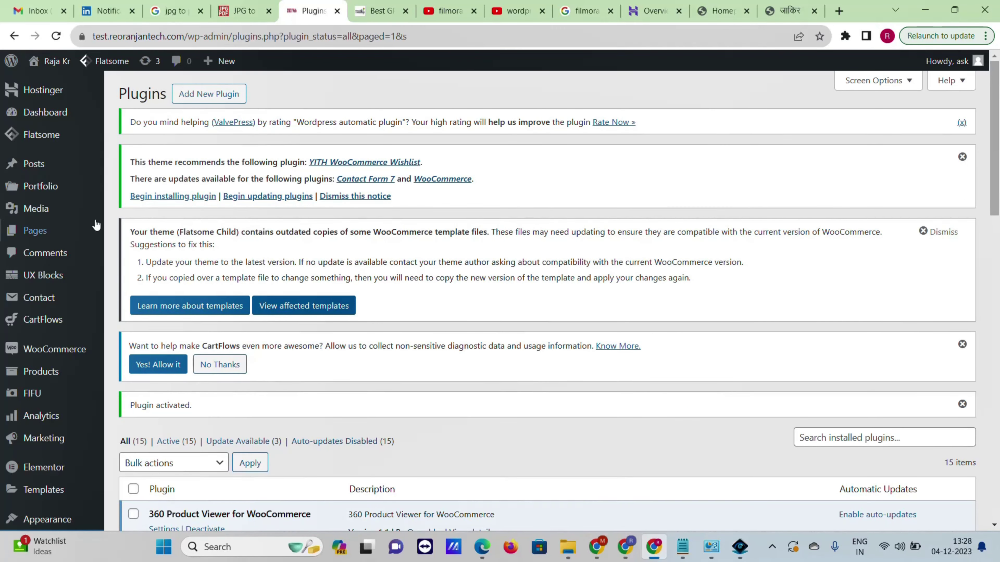
Open the WP File Manager file browser for the site
scroll(64, 282, down, 2)
mouse_move(64, 290)
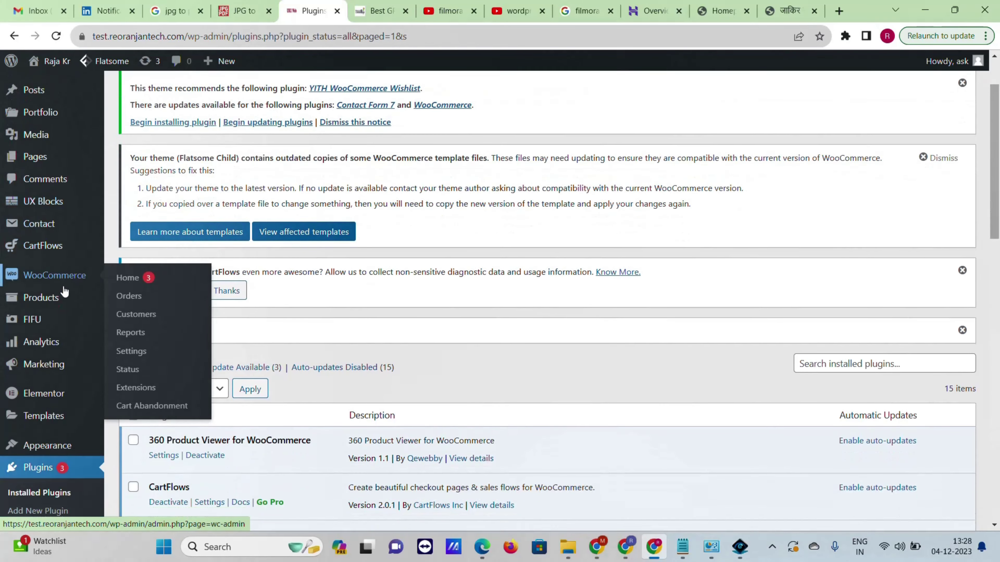
scroll(66, 311, down, 8)
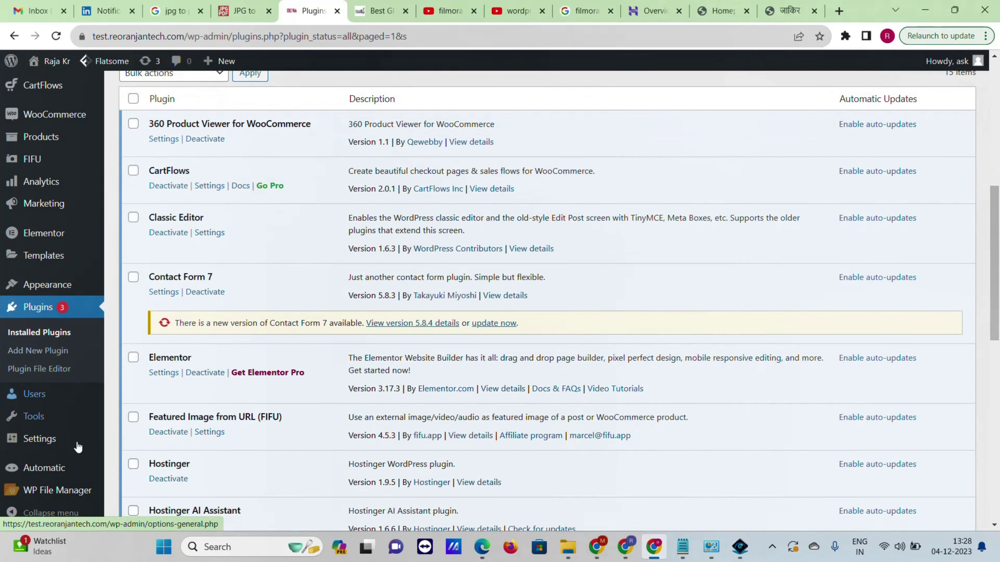
mouse_move(65, 499)
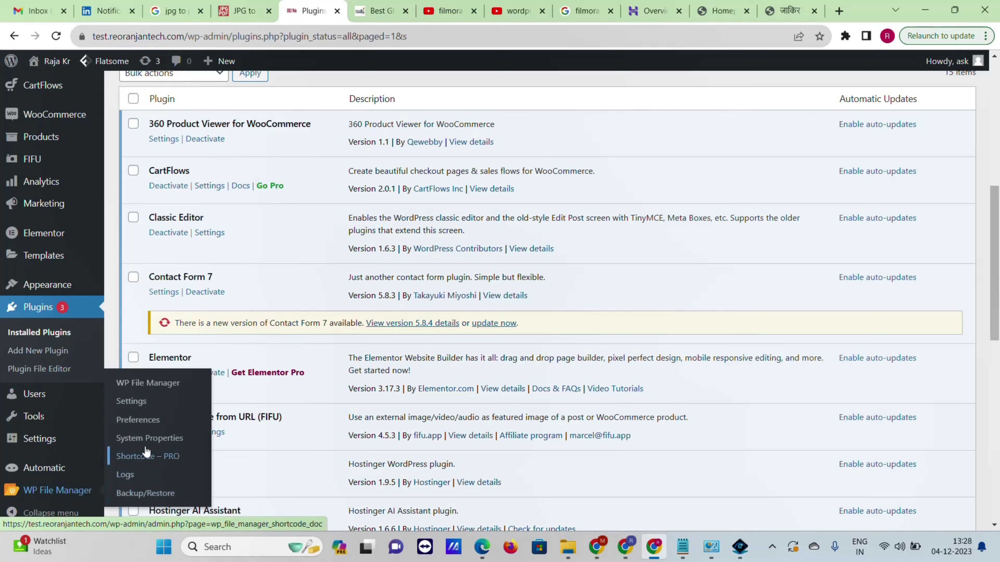
click(150, 392)
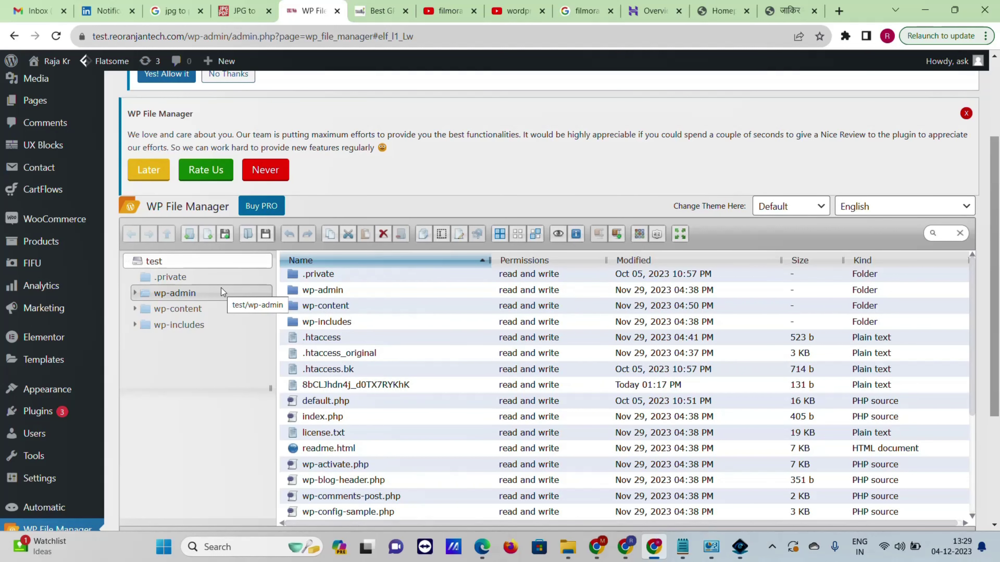
Look through the site's root files, view .htaccess_original in the Code Editor, and close it without saving
scroll(527, 294, down, 3)
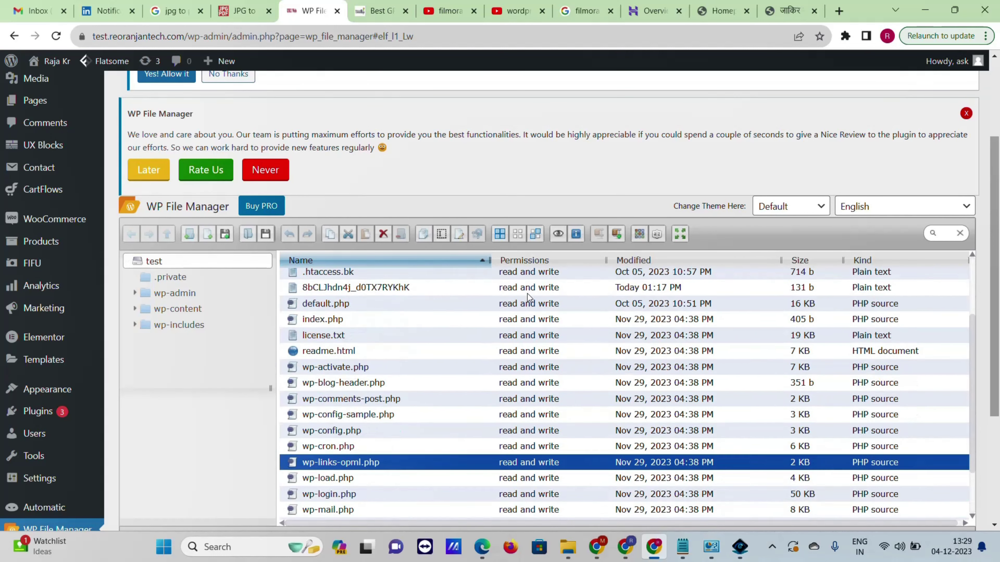
scroll(527, 294, down, 2)
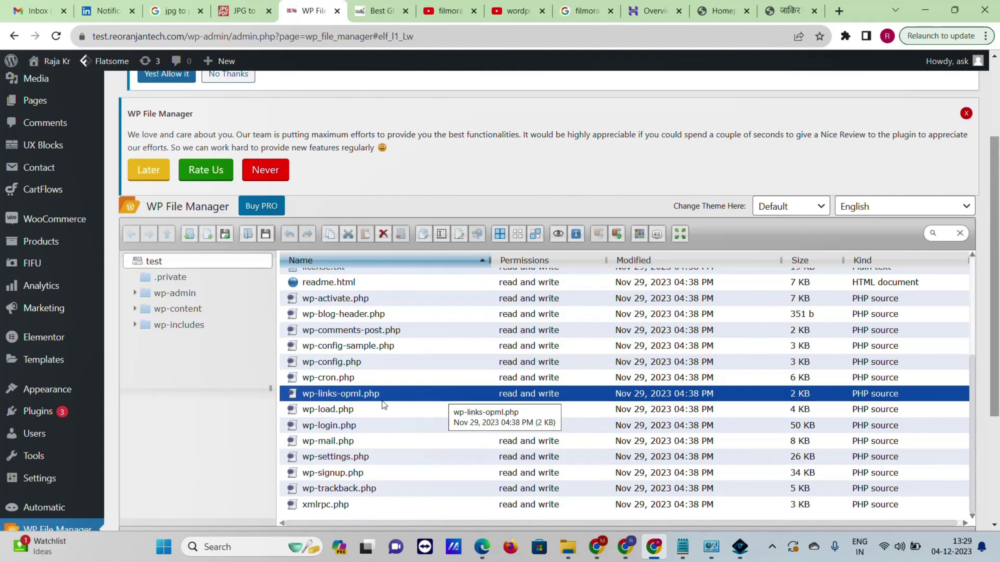
scroll(381, 401, down, 2)
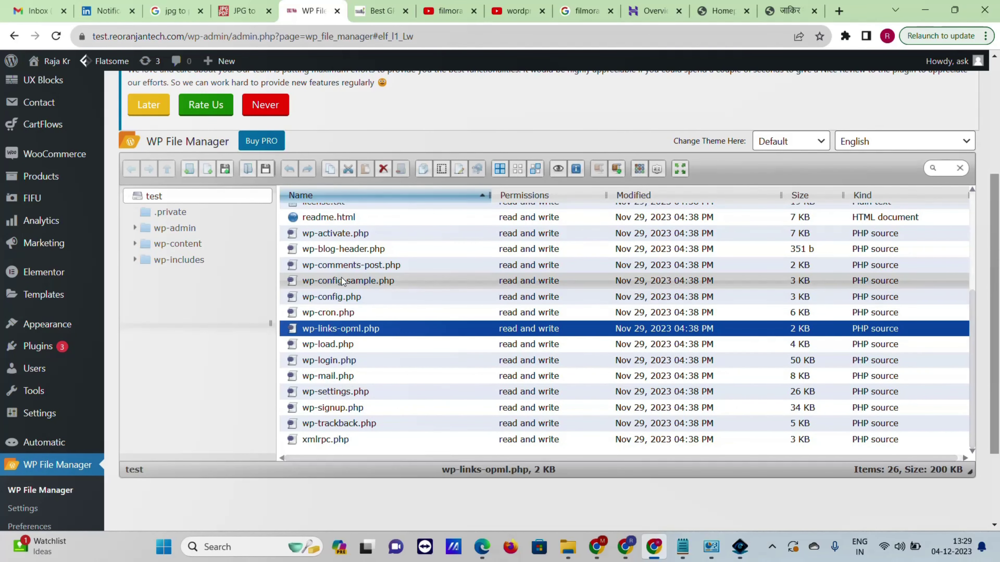
scroll(341, 278, up, 3)
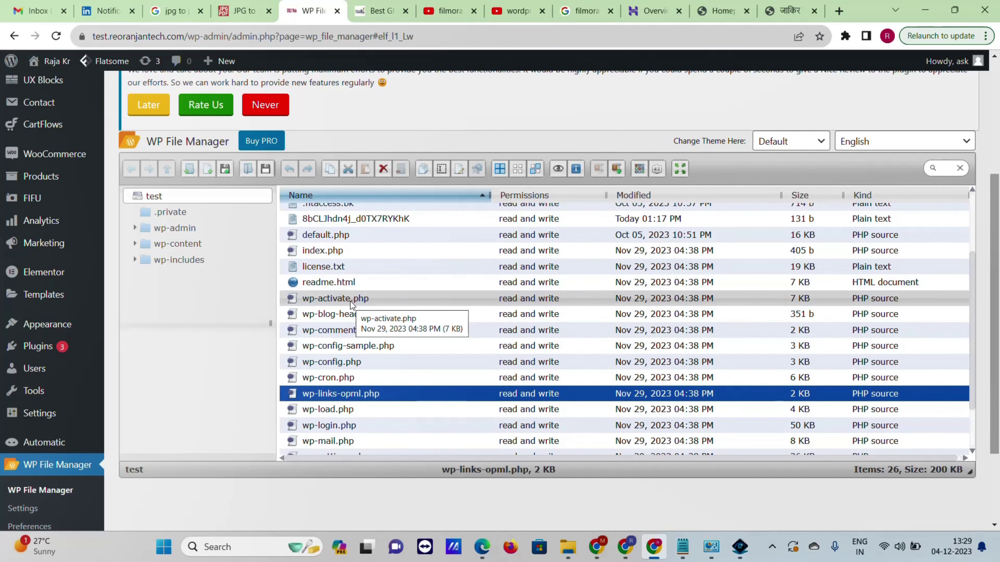
scroll(350, 301, up, 3)
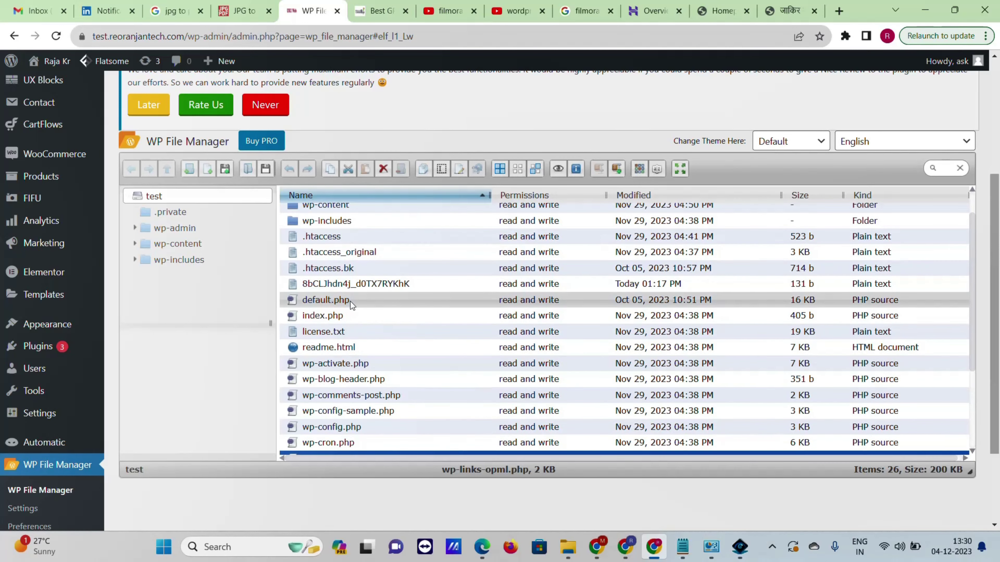
scroll(350, 302, up, 2)
right_click(341, 289)
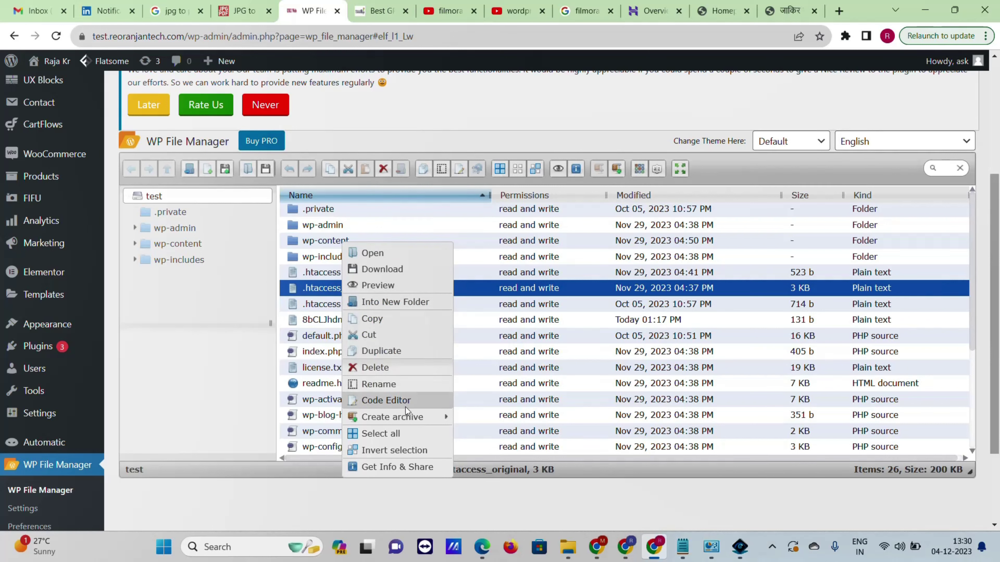
click(390, 405)
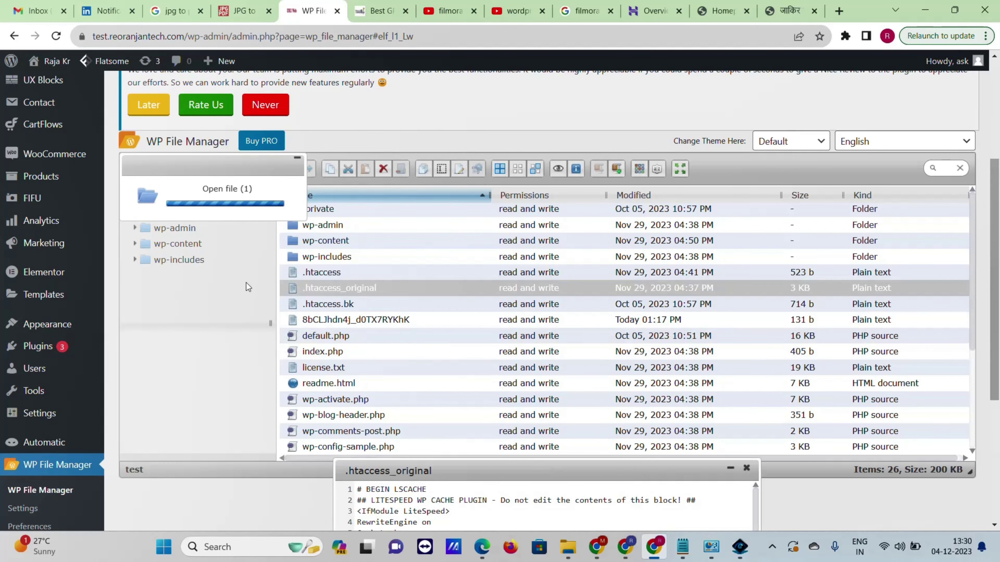
scroll(236, 256, down, 5)
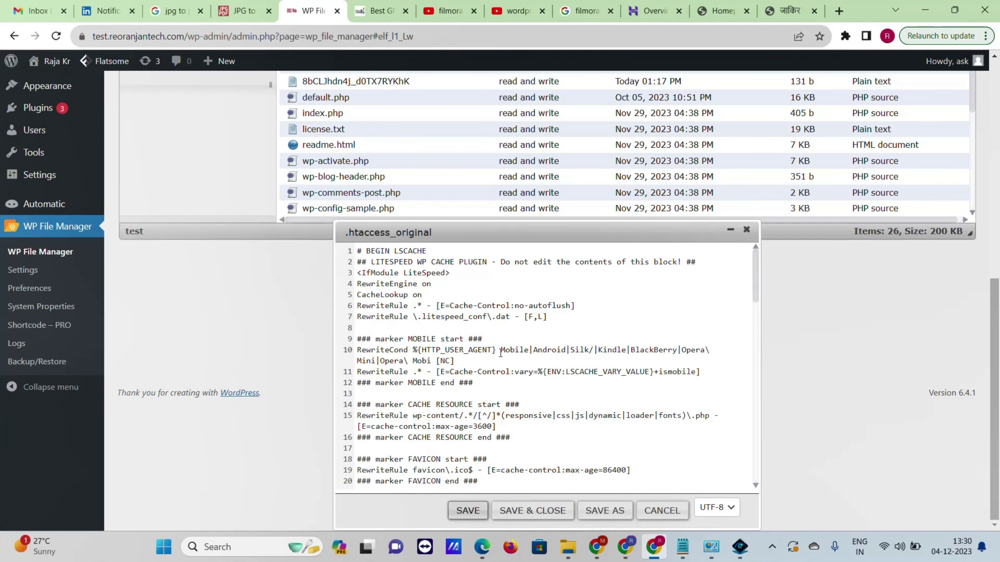
scroll(501, 353, down, 5)
click(747, 231)
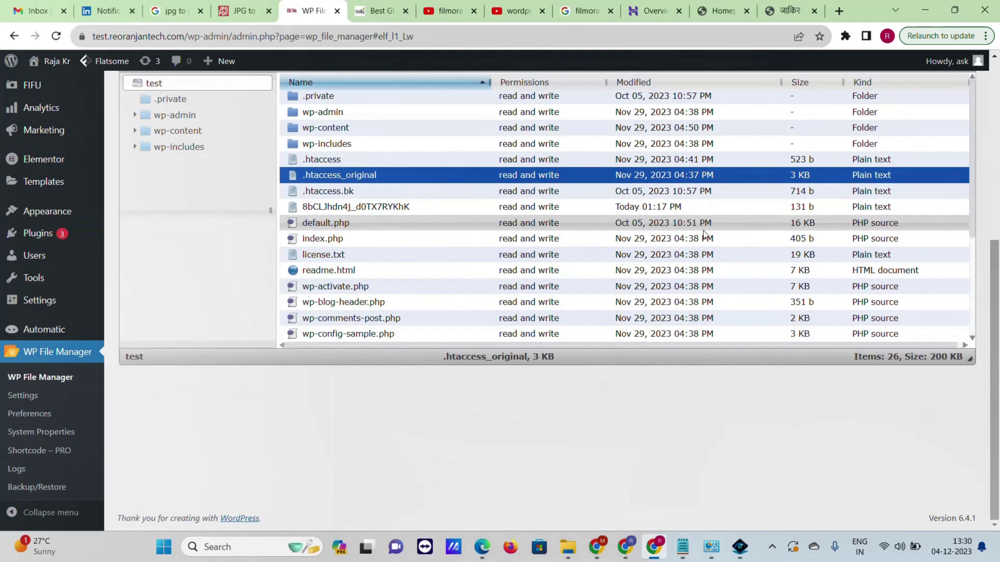
Open the themes folder inside wp-content and view its file upload dialog without uploading anything
scroll(352, 247, up, 7)
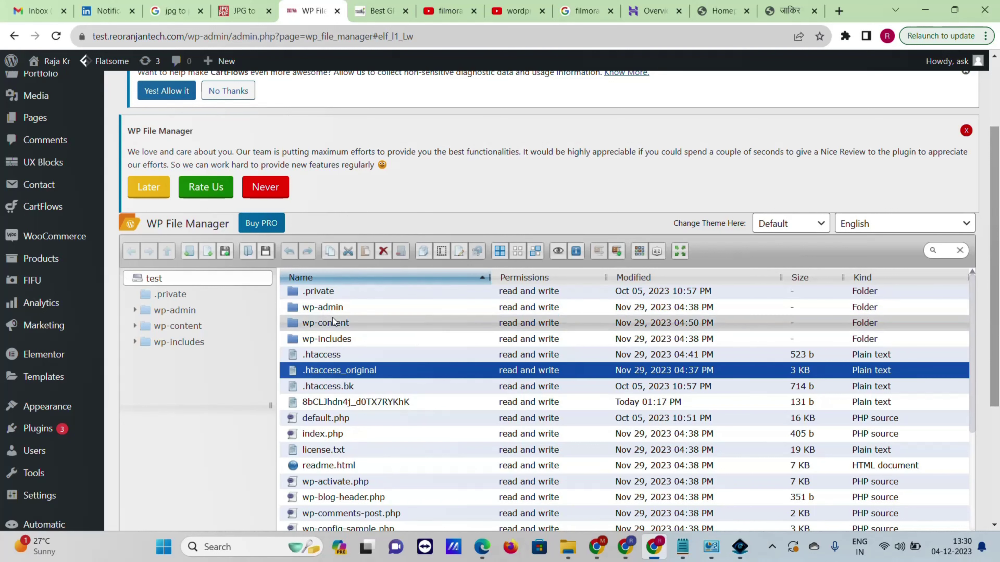
click(362, 325)
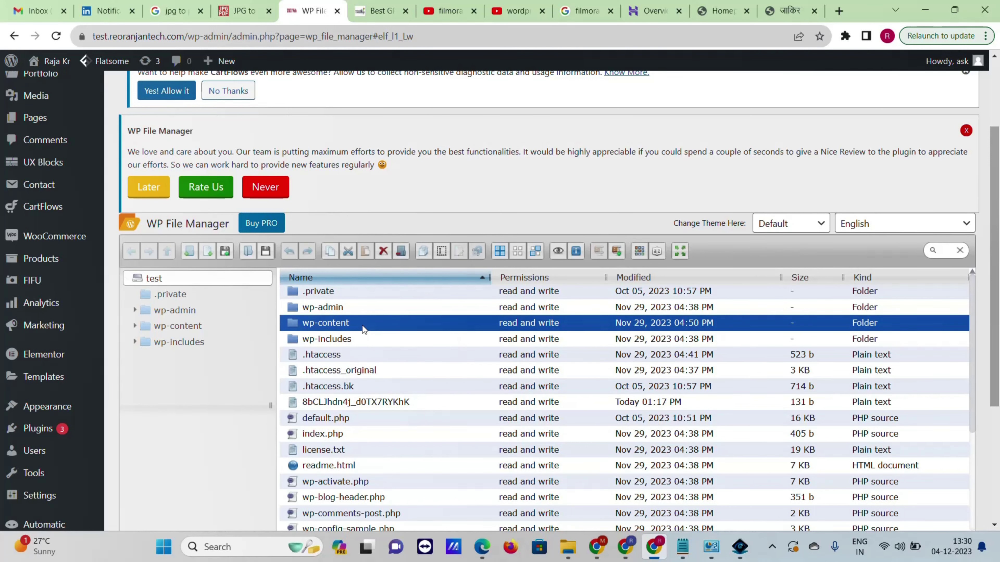
double_click(363, 326)
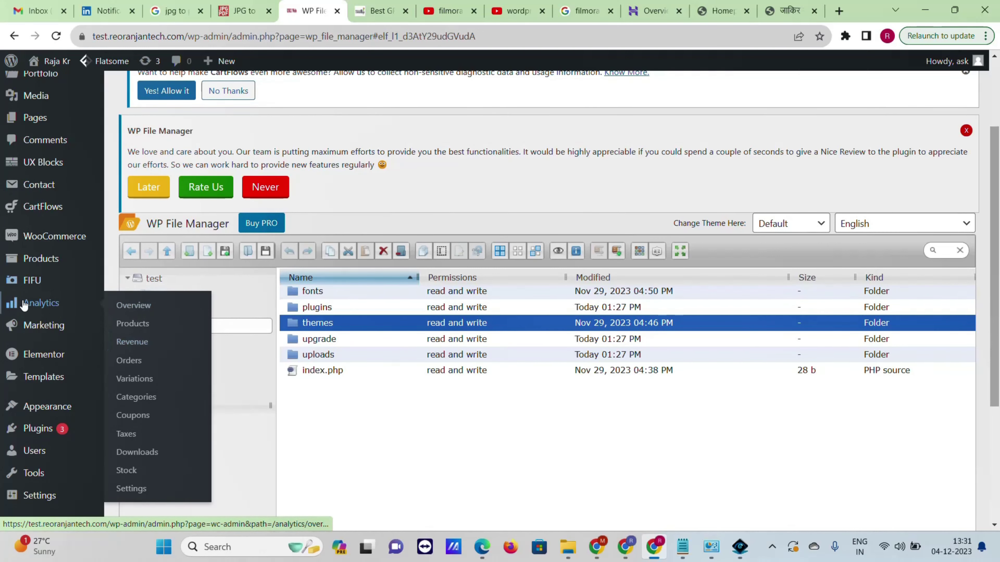
double_click(336, 324)
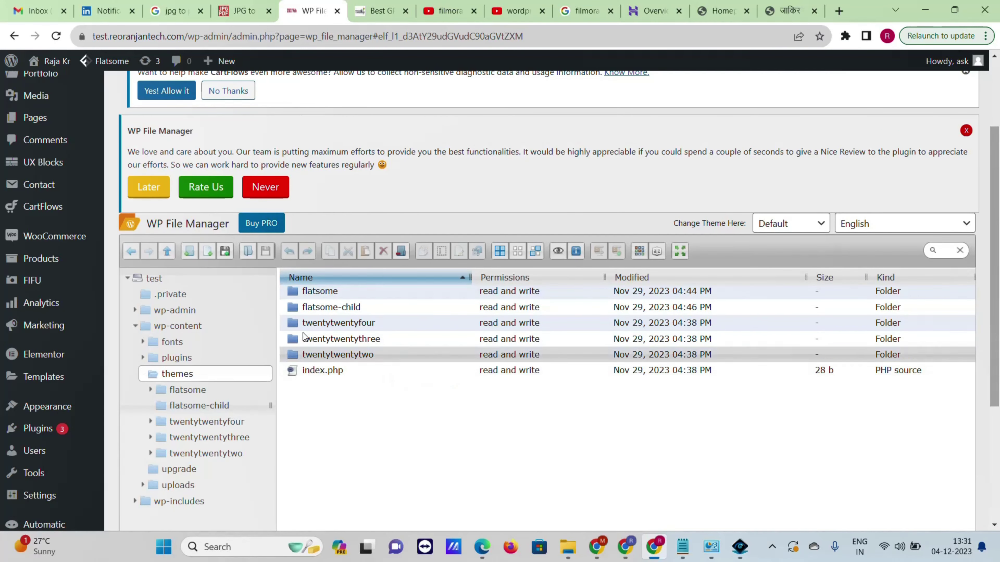
click(225, 252)
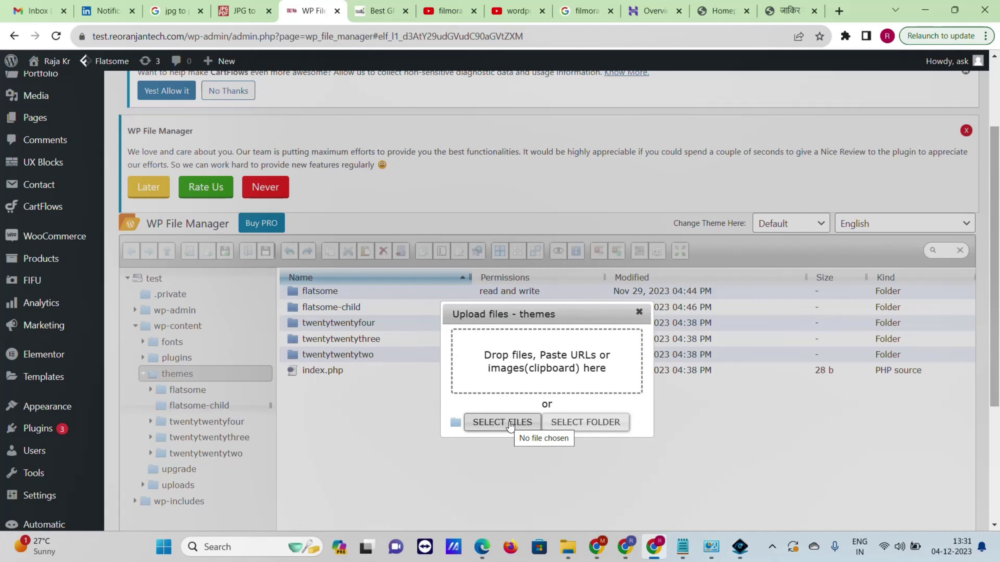
click(639, 312)
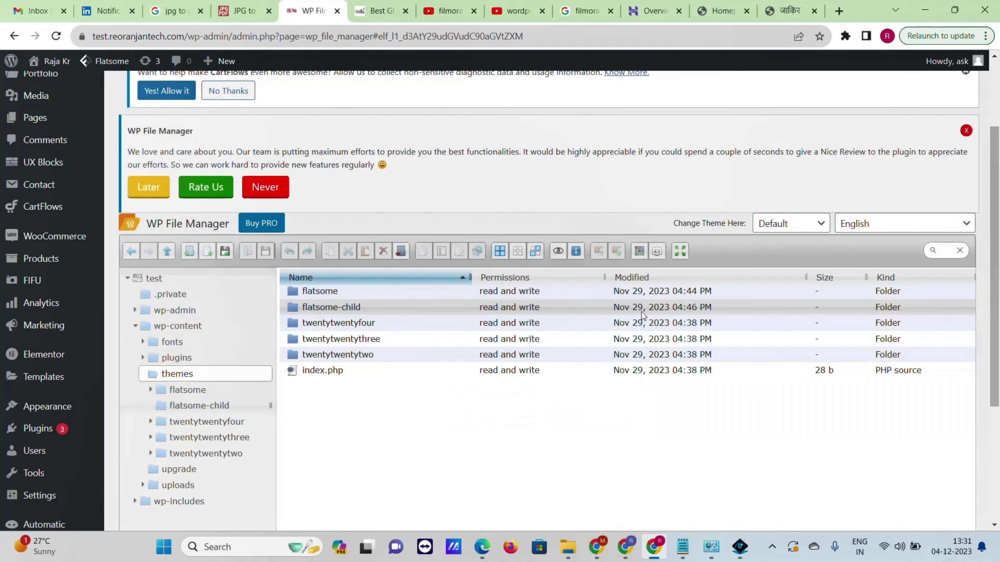
Open the plugins folder inside wp-content and look through its plugin folders
click(177, 362)
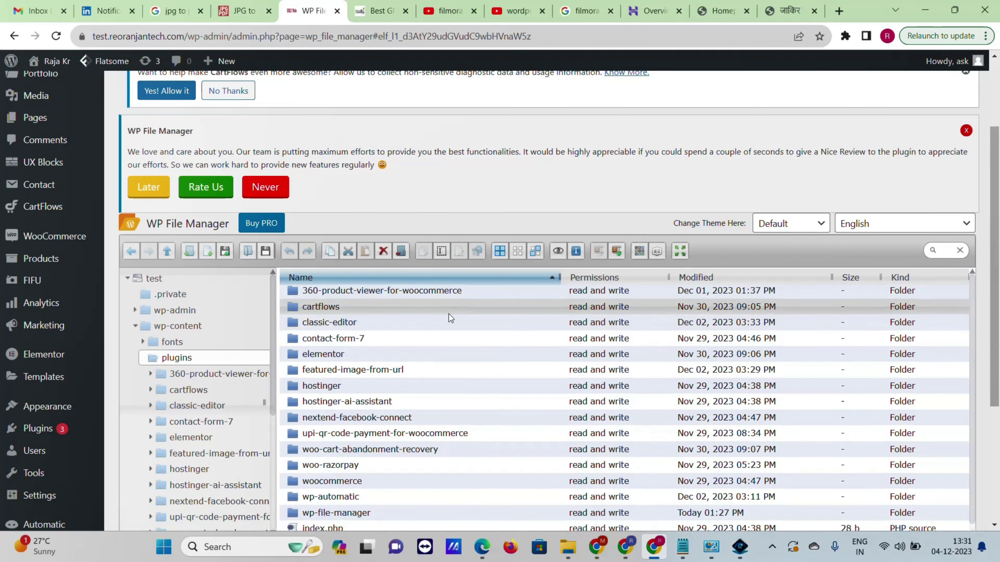
scroll(448, 314, down, 3)
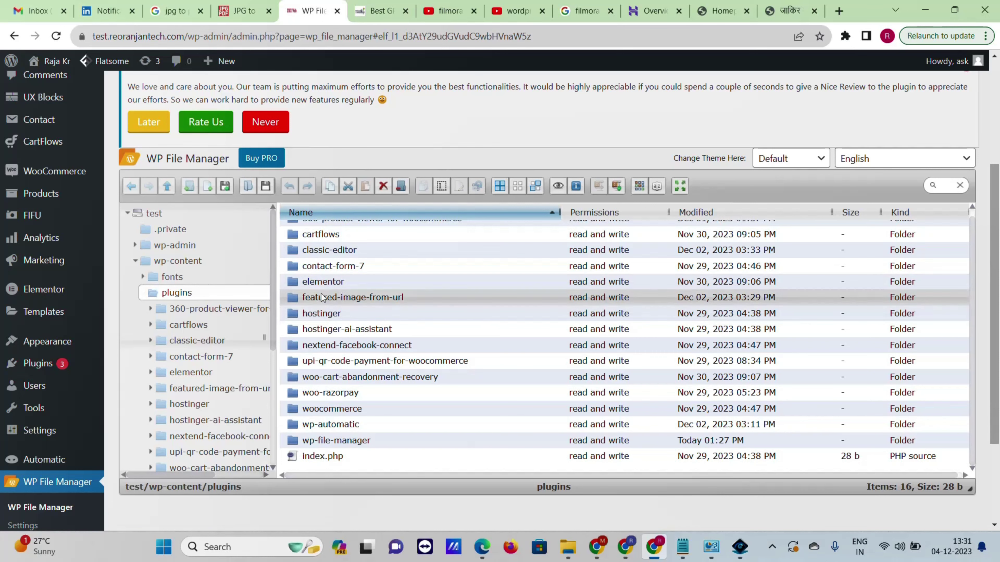
scroll(206, 228, down, 5)
Expand and open the uploads folder inside wp-content and look through its subfolders and images
scroll(227, 276, down, 3)
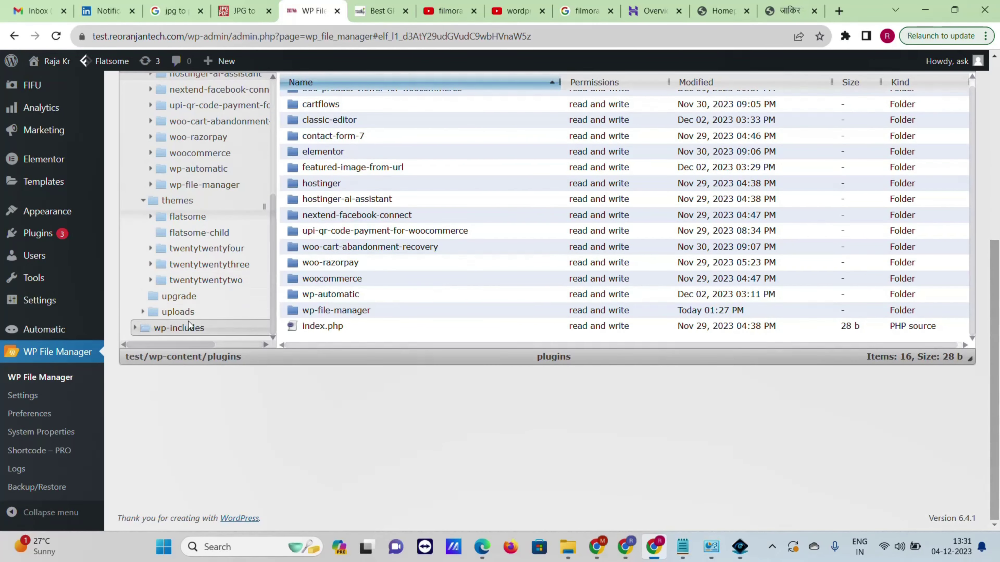
click(144, 313)
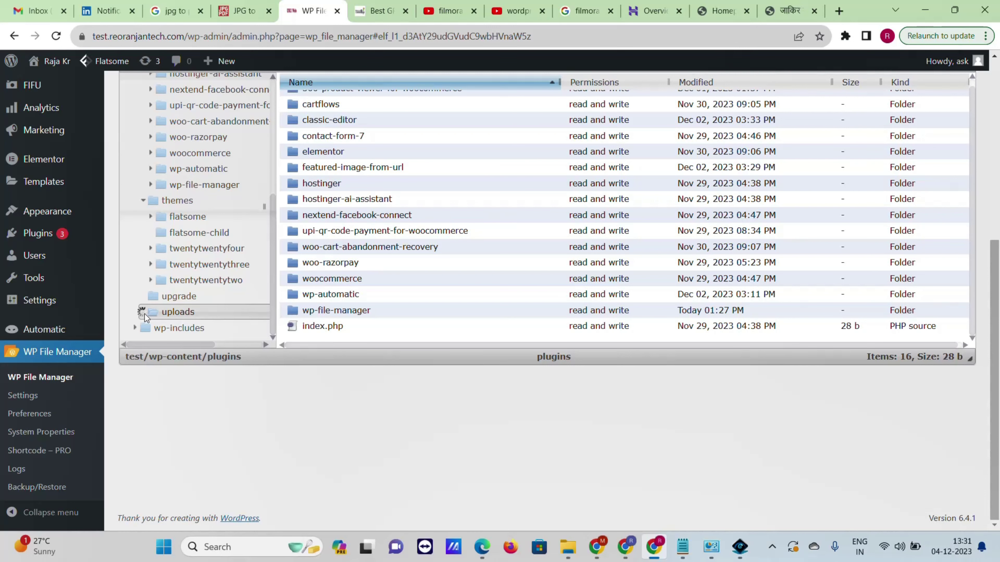
click(161, 316)
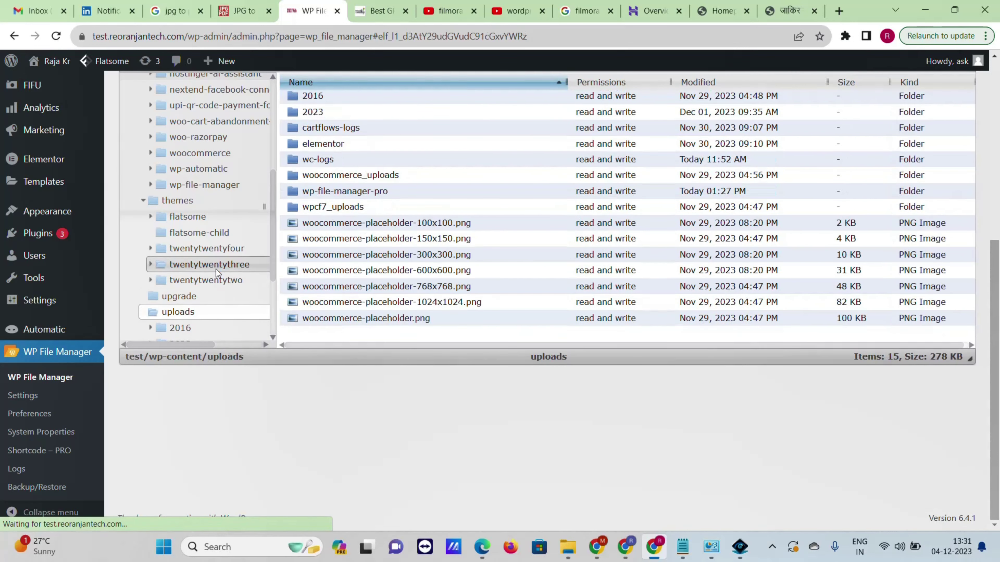
scroll(216, 269, down, 3)
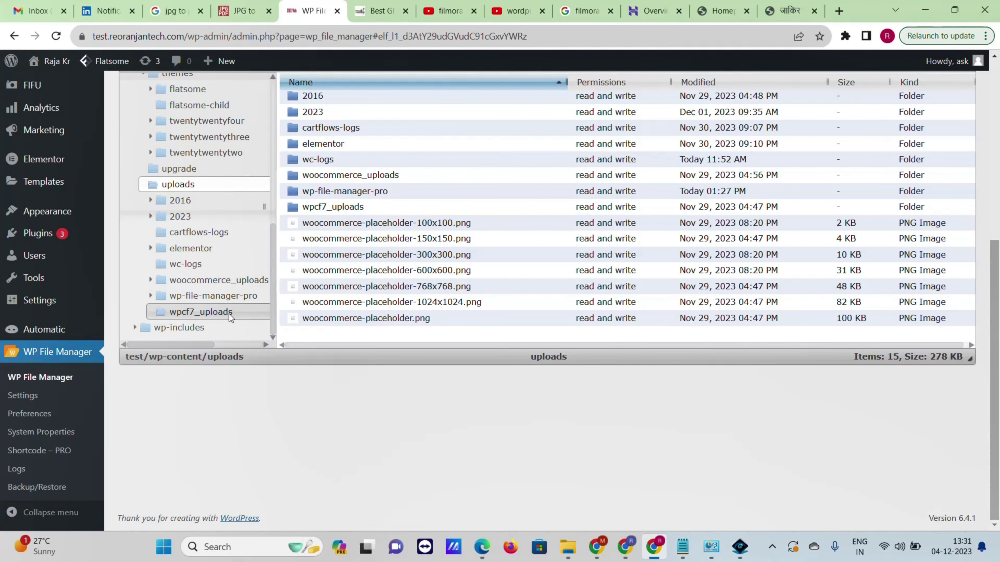
scroll(287, 311, up, 6)
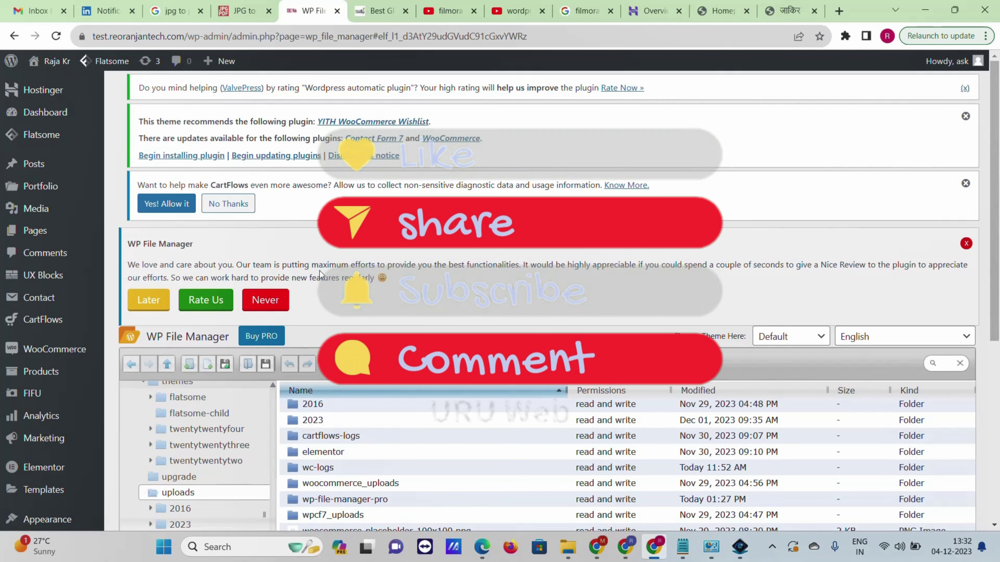
scroll(291, 291, down, 5)
scroll(71, 441, down, 2)
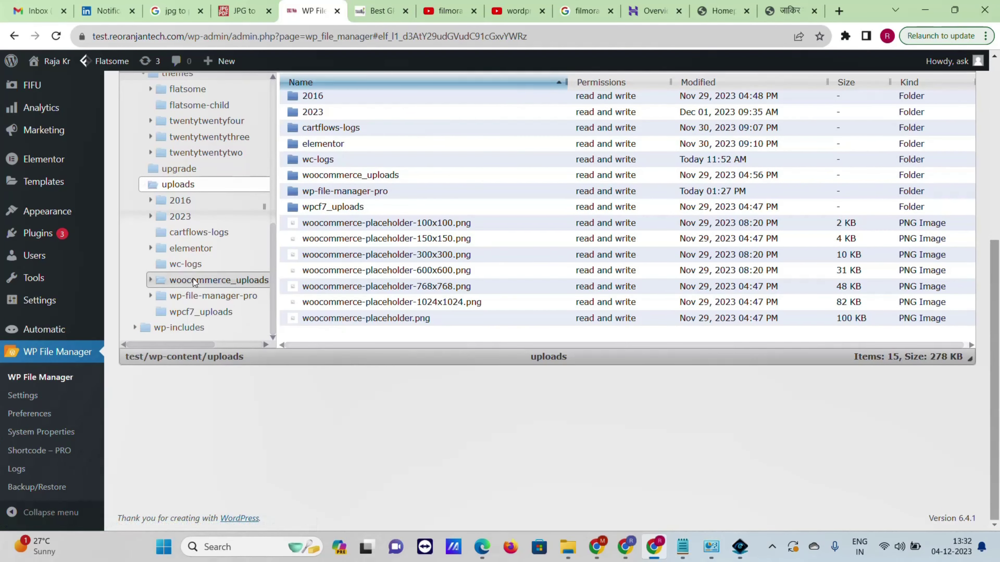
Open the WP File Manager settings page and review its General options for user roles, private folder access, maximum upload size and notifications
click(37, 399)
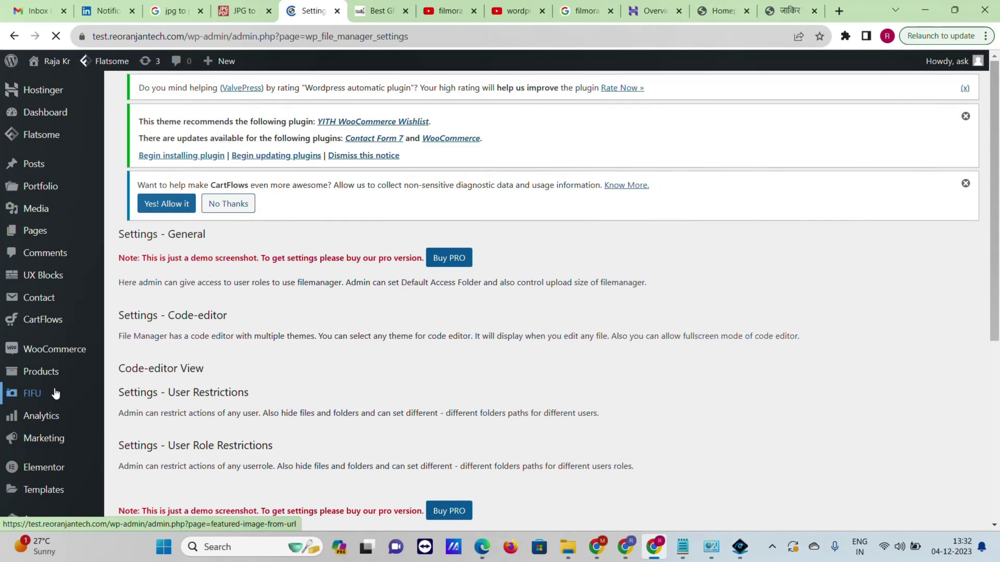
scroll(385, 276, down, 1)
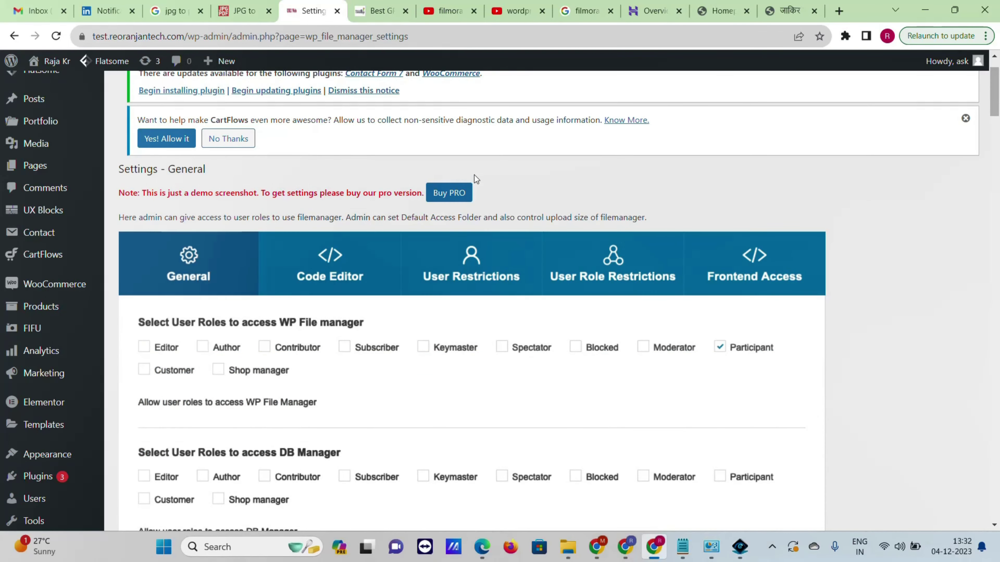
scroll(474, 175, down, 5)
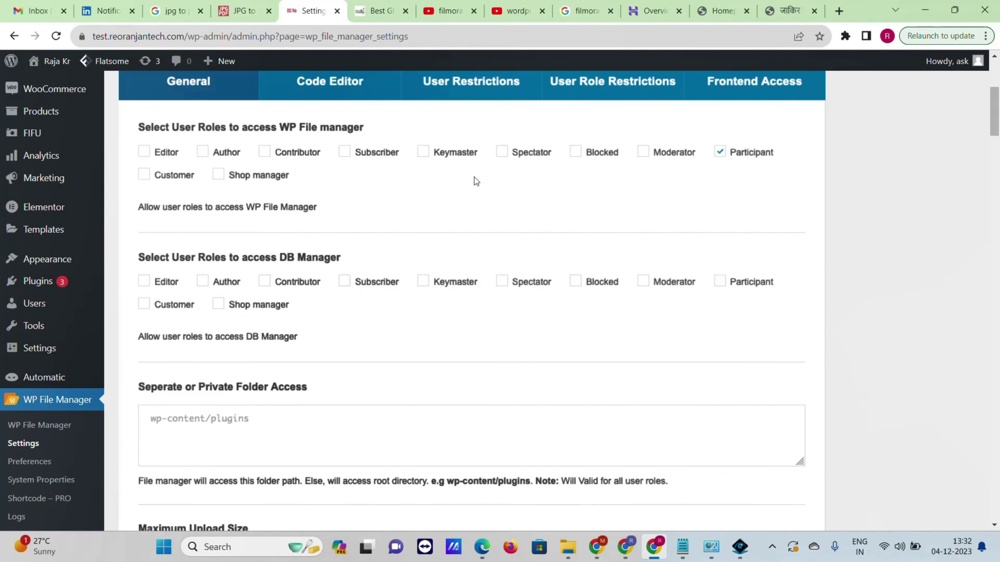
scroll(164, 326, down, 6)
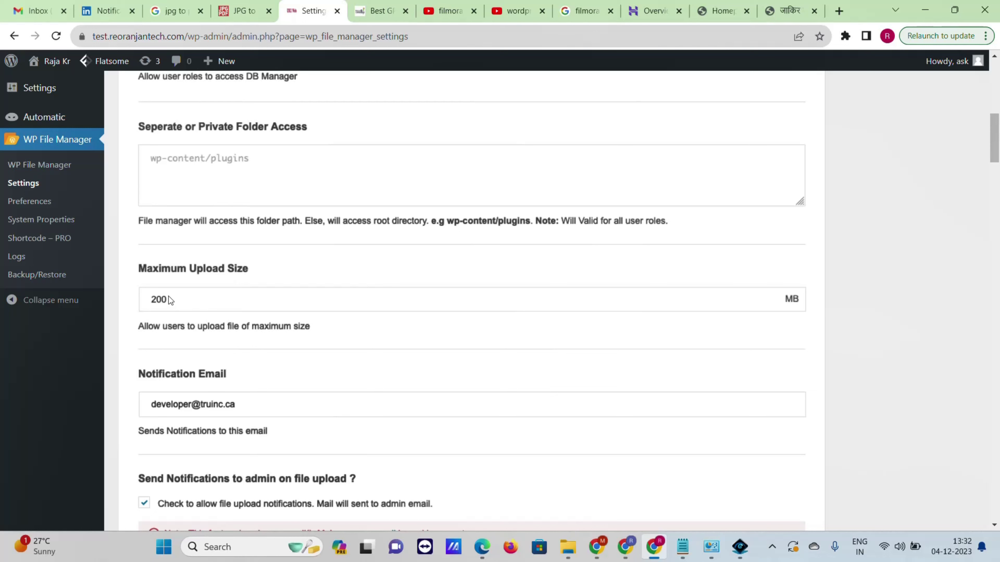
scroll(282, 299, down, 7)
scroll(282, 300, up, 7)
scroll(282, 299, up, 12)
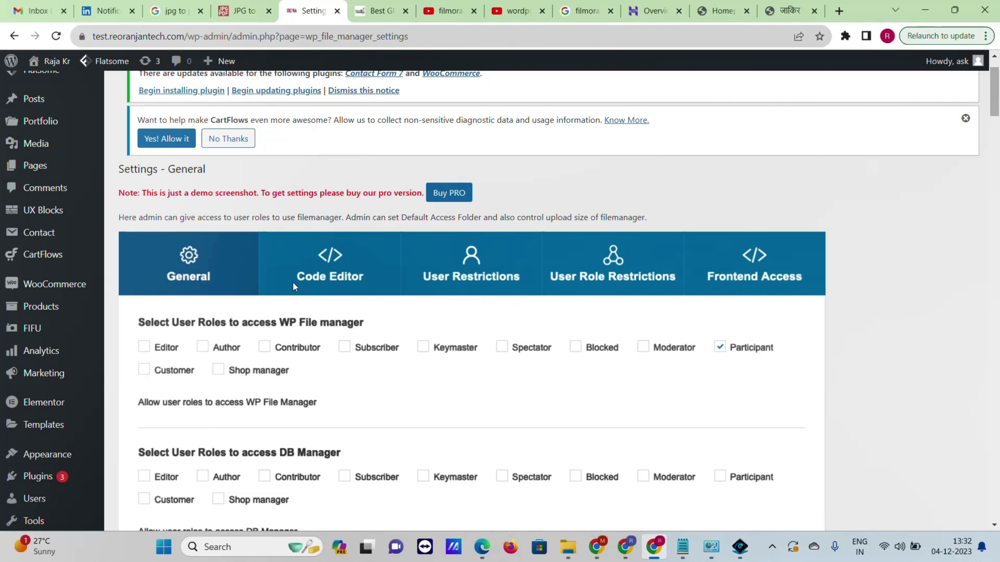
scroll(70, 227, up, 2)
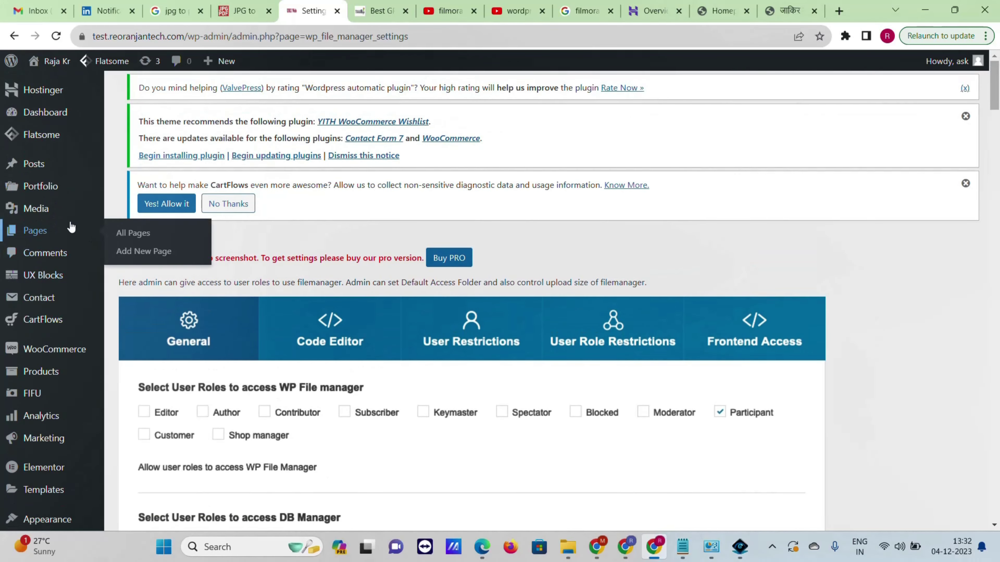
Open the WP File Manager preferences, review the root path, trash, media library upload and backup restore size options, and return to the file browser
scroll(56, 375, down, 5)
scroll(66, 434, down, 3)
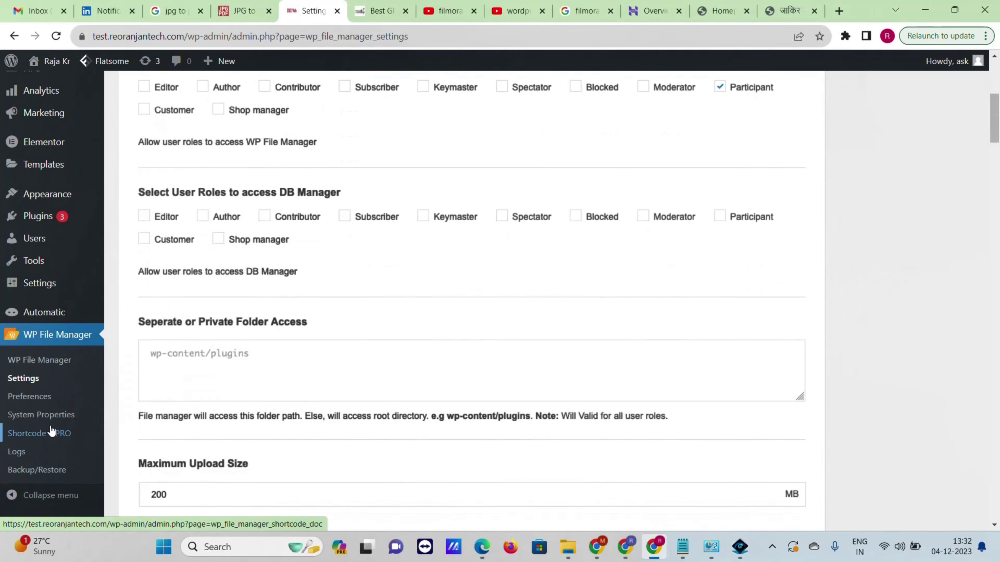
click(65, 439)
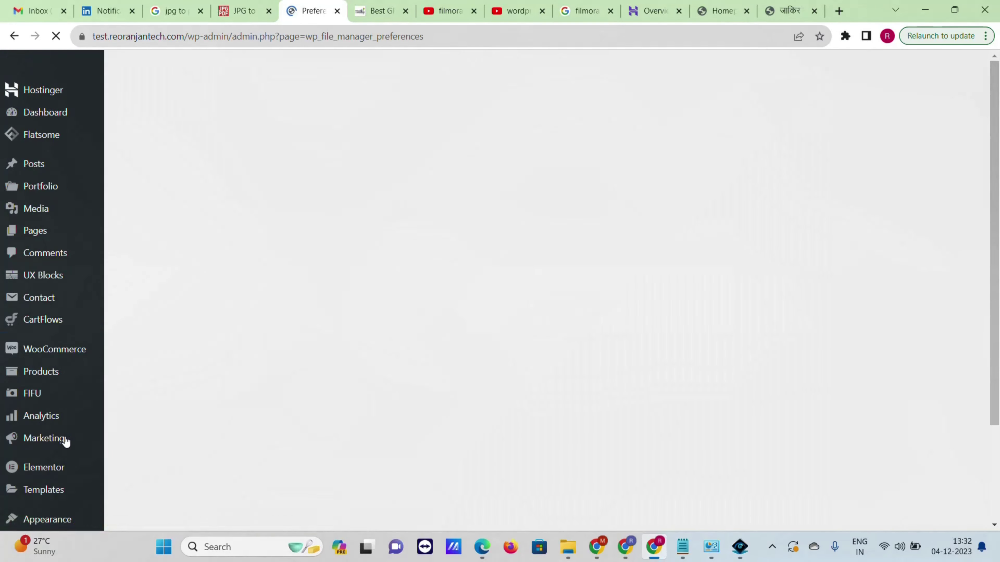
scroll(380, 264, down, 3)
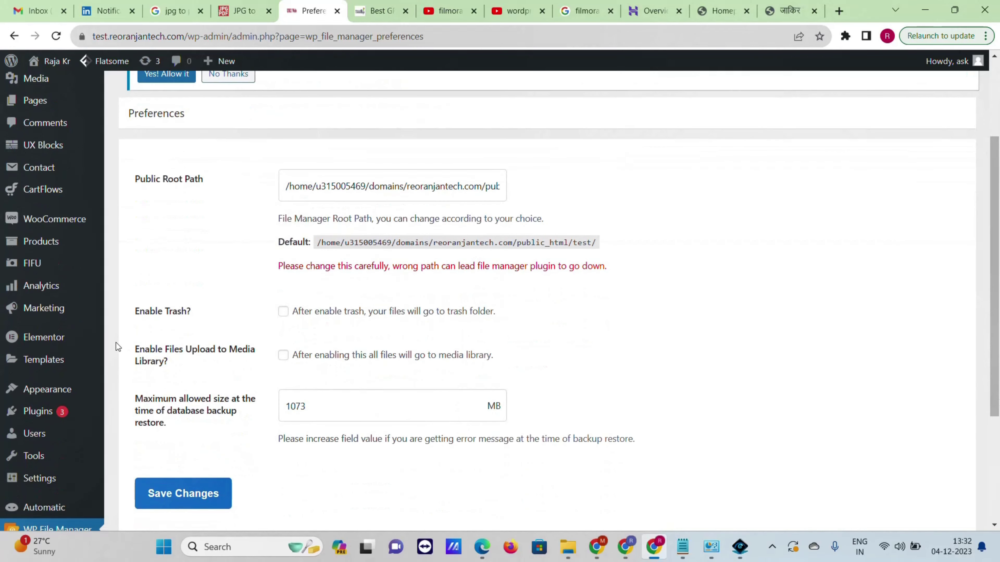
scroll(115, 342, down, 3)
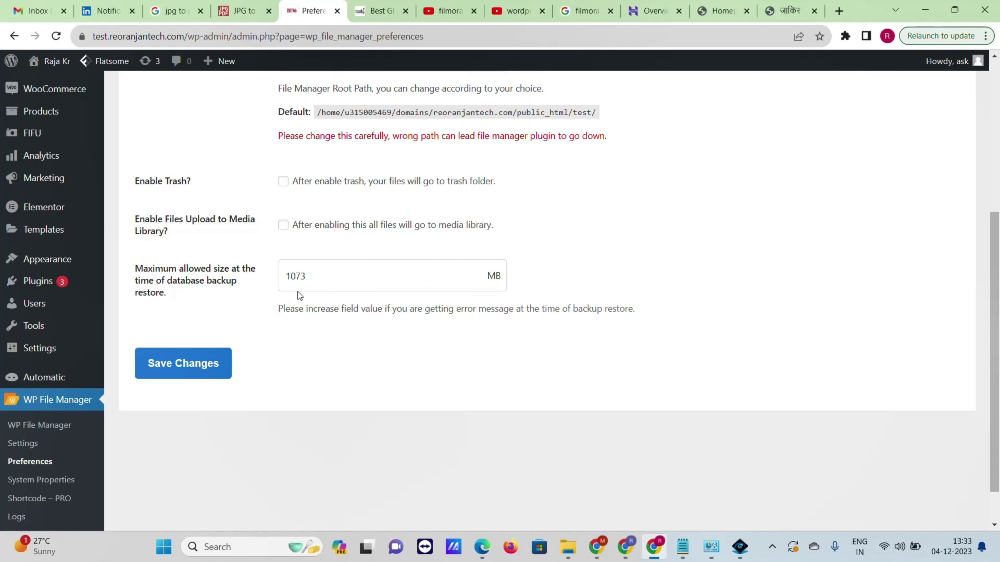
scroll(141, 344, down, 1)
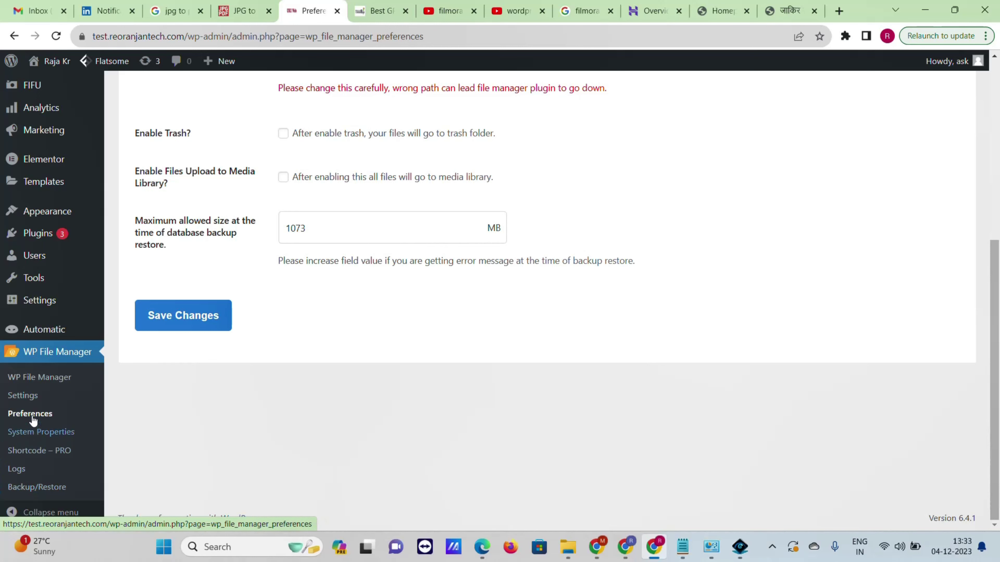
click(39, 378)
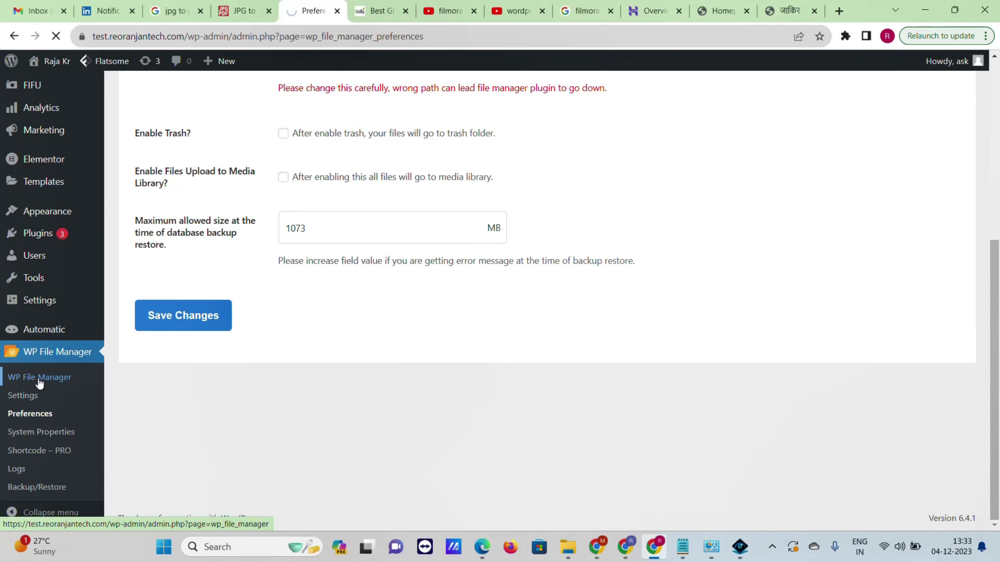